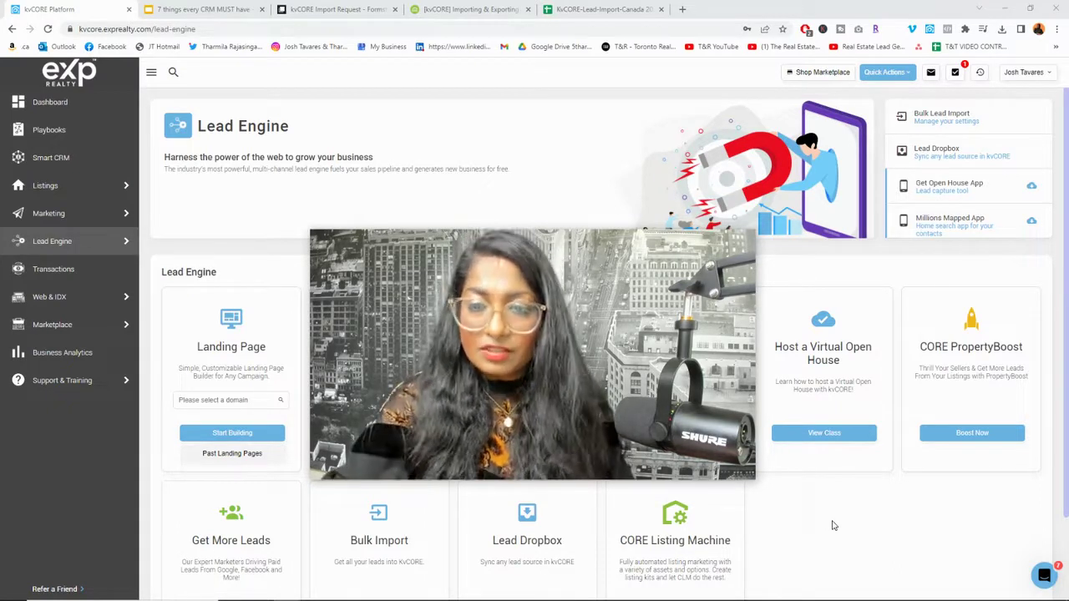
# - Bring up kvCORE's Lead Engine page listing Landing Page, Bulk Import and Lead Dropbox
pyautogui.moveTo(313, 236)
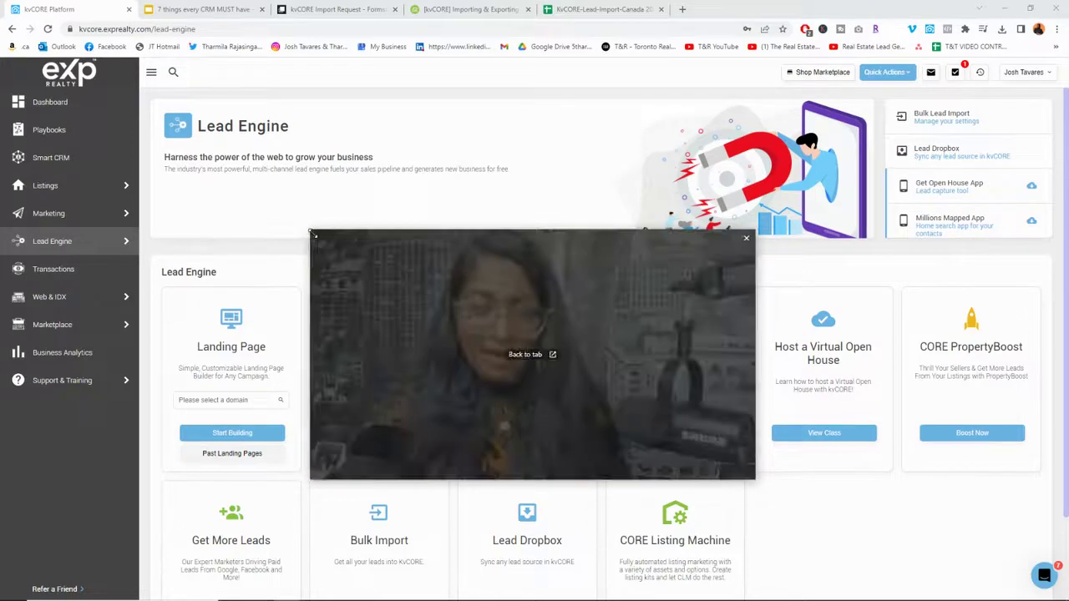
pyautogui.moveTo(313, 235); pyautogui.dragTo(513, 341)
pyautogui.moveTo(575, 446); pyautogui.dragTo(852, 523)
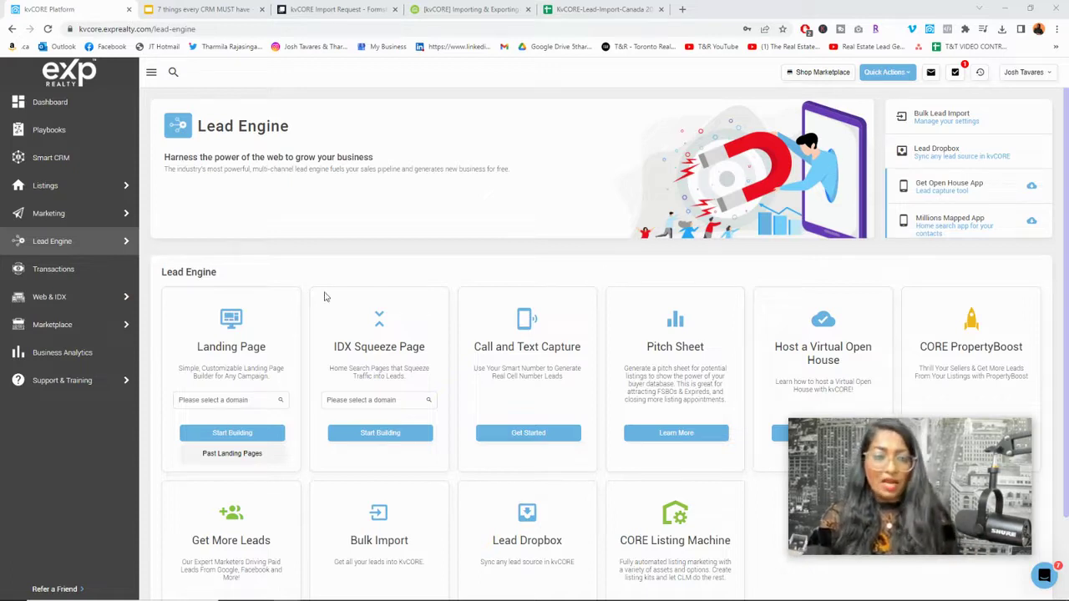
pyautogui.moveTo(123, 250)
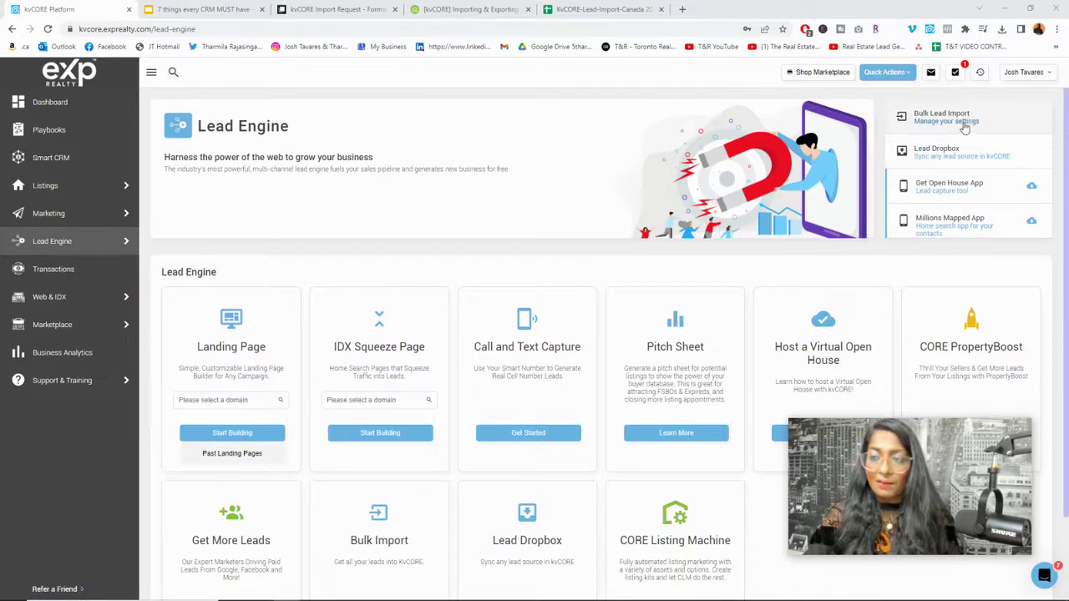
# - Open Bulk Lead Import to reach the 'Let Us Handle It' and 'Do It Yourself' options
pyautogui.click(964, 124)
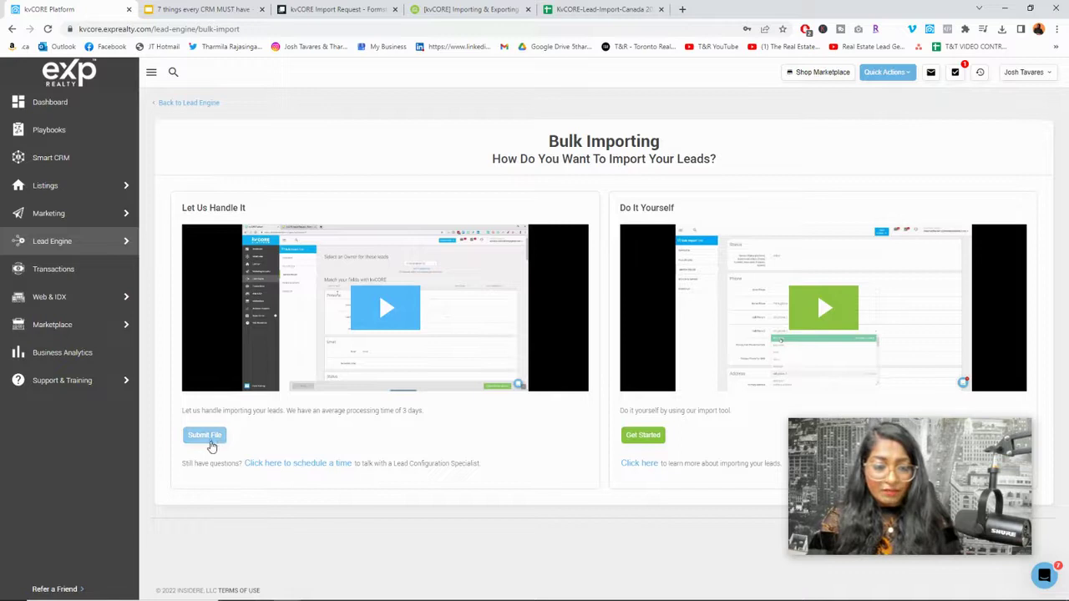
# - View the Formstack import request form, highlighting its 3-business-day processing note, then return to kvCORE
pyautogui.click(209, 441)
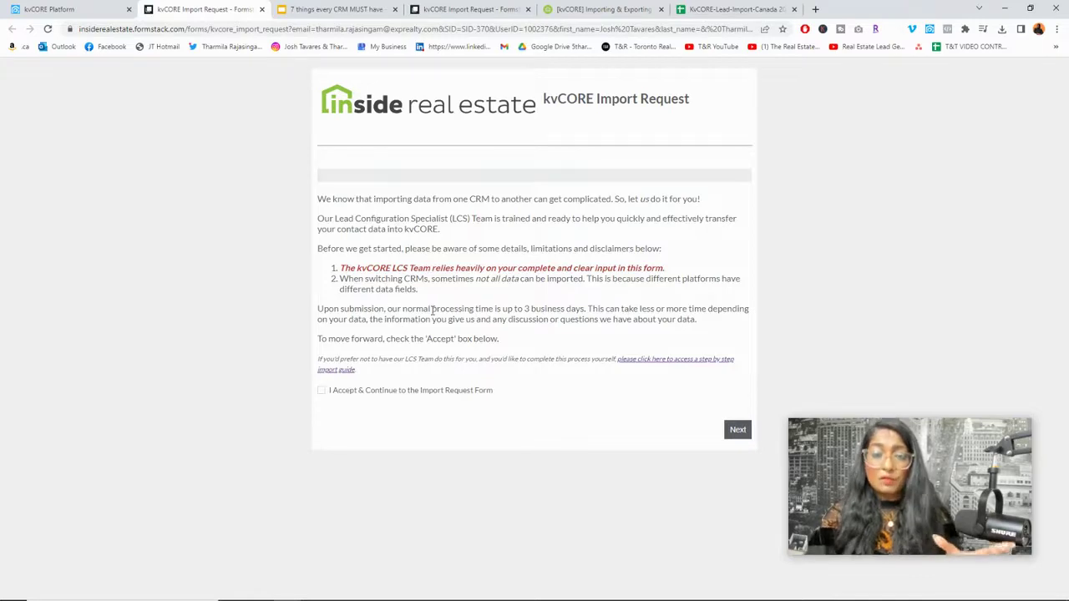
pyautogui.moveTo(431, 310); pyautogui.dragTo(673, 309)
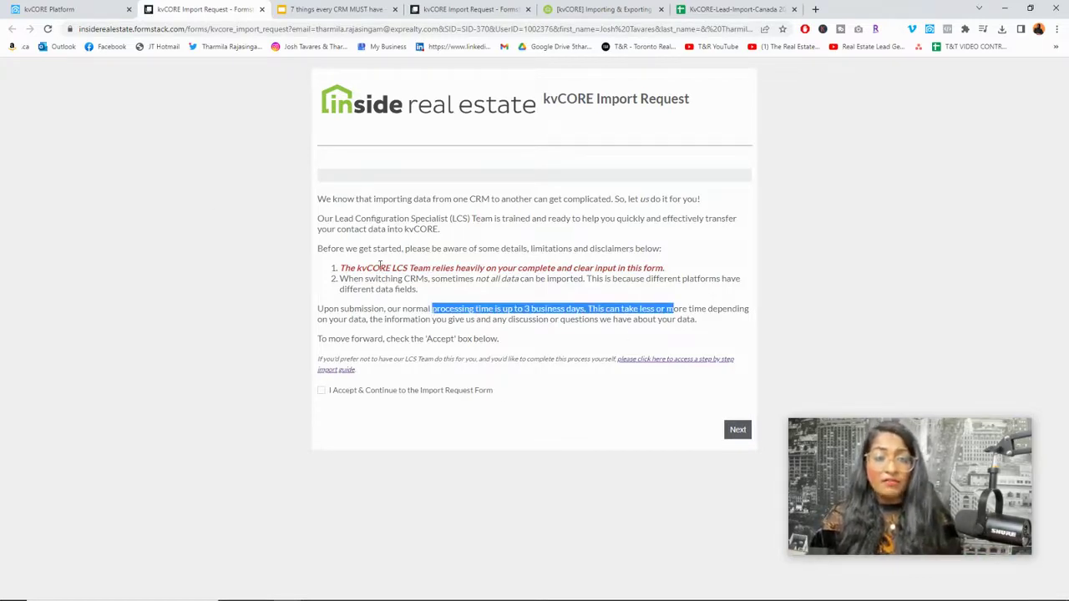
pyautogui.click(102, 9)
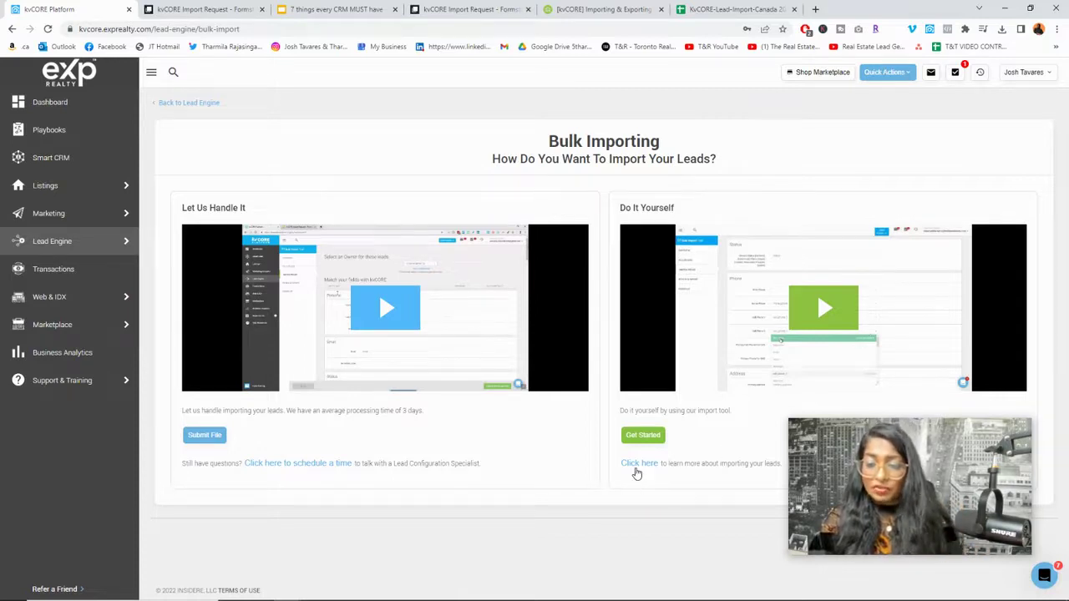
# - Start the Do It Yourself import to reach the CSV upload step (under 2MB, header row)
pyautogui.click(645, 436)
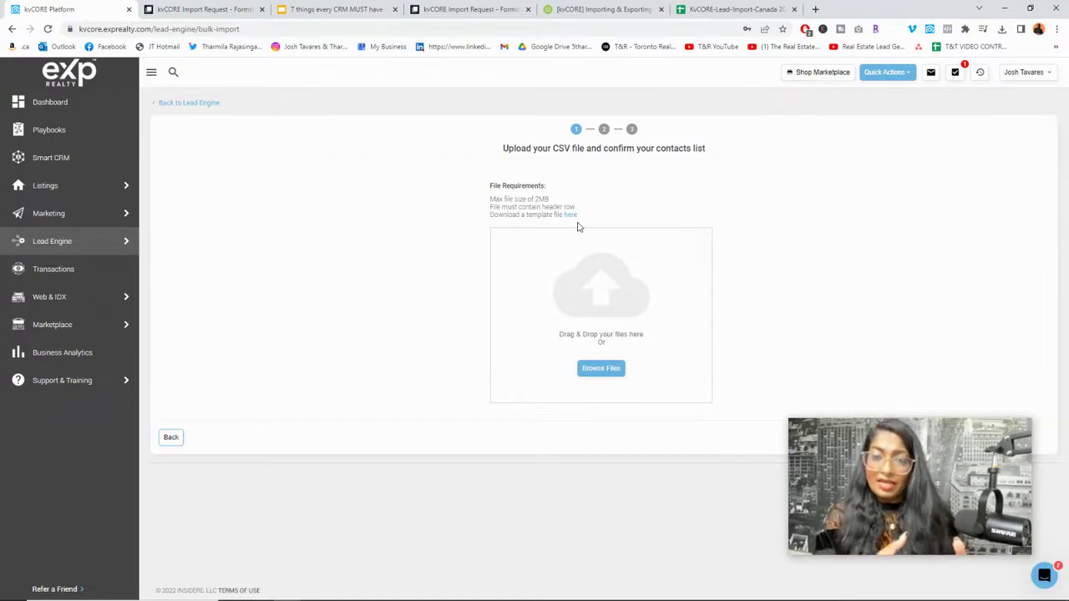
# - Skim the importing help article's Search Alert field tables, then glance back at the upload page
pyautogui.click(588, 10)
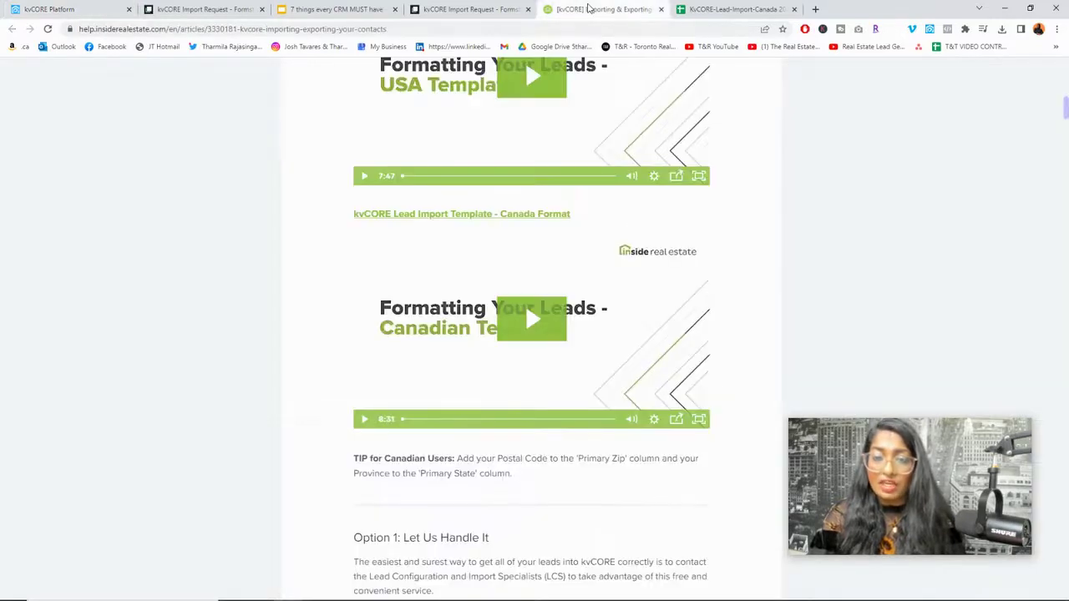
pyautogui.scroll(3, 635, 192)
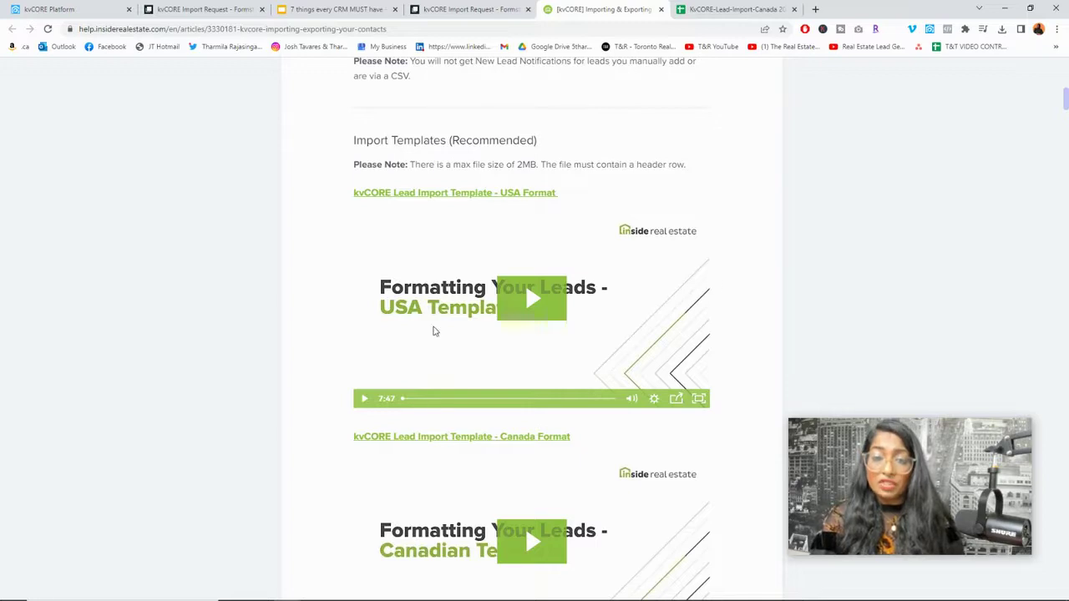
pyautogui.scroll(-1, 546, 349)
pyautogui.scroll(-2, 640, 373)
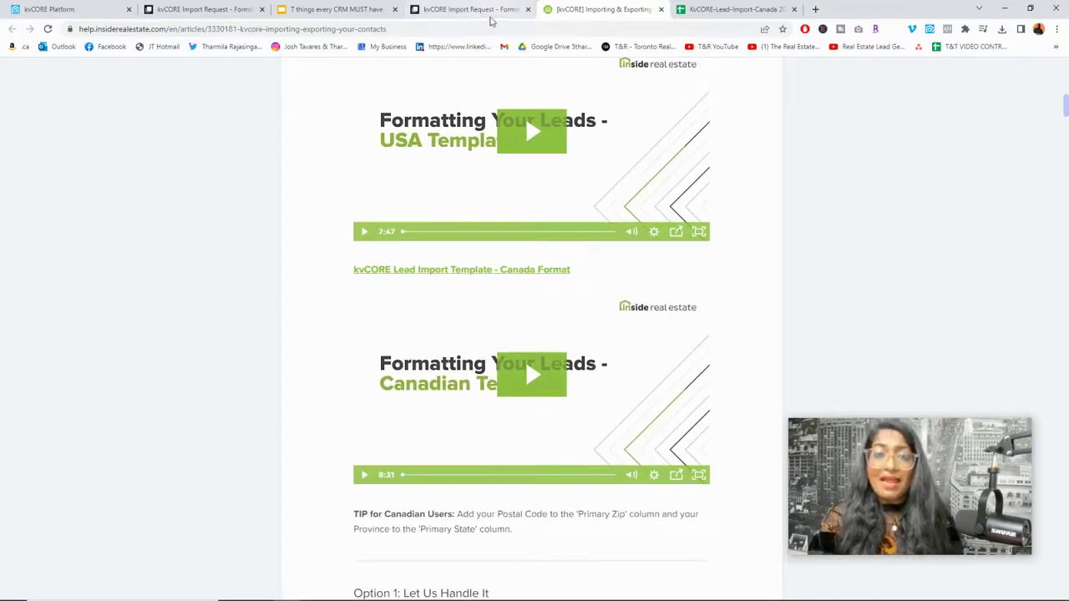
pyautogui.click(37, 11)
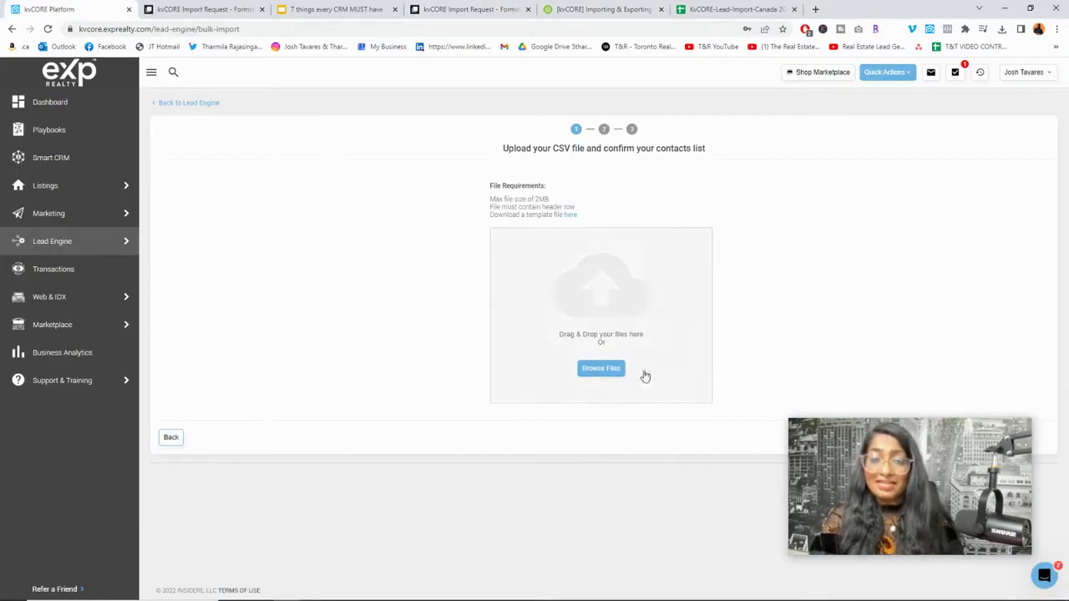
# - Read further through the Search Alert field requirements and return to the CSV upload step
pyautogui.click(601, 9)
pyautogui.scroll(-20, 489, 325)
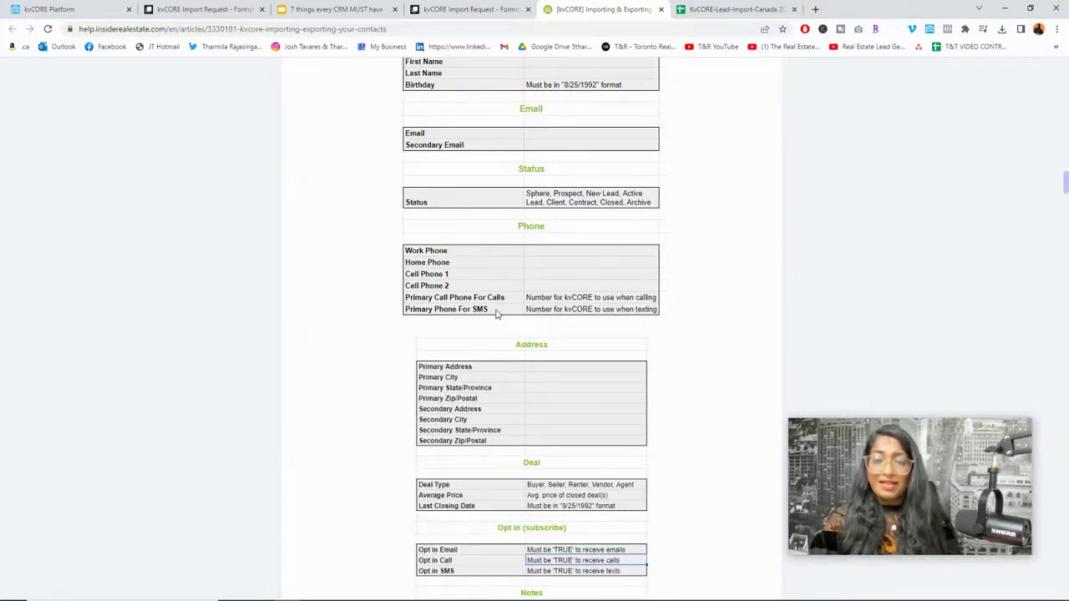
pyautogui.scroll(-2, 503, 348)
pyautogui.scroll(-5, 502, 347)
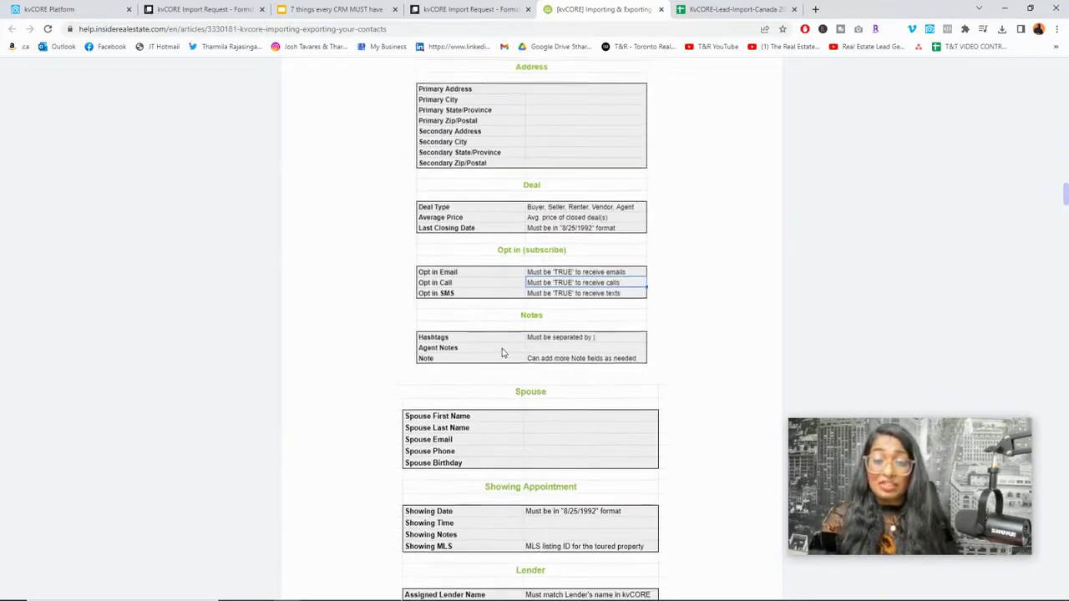
pyautogui.scroll(-5, 503, 367)
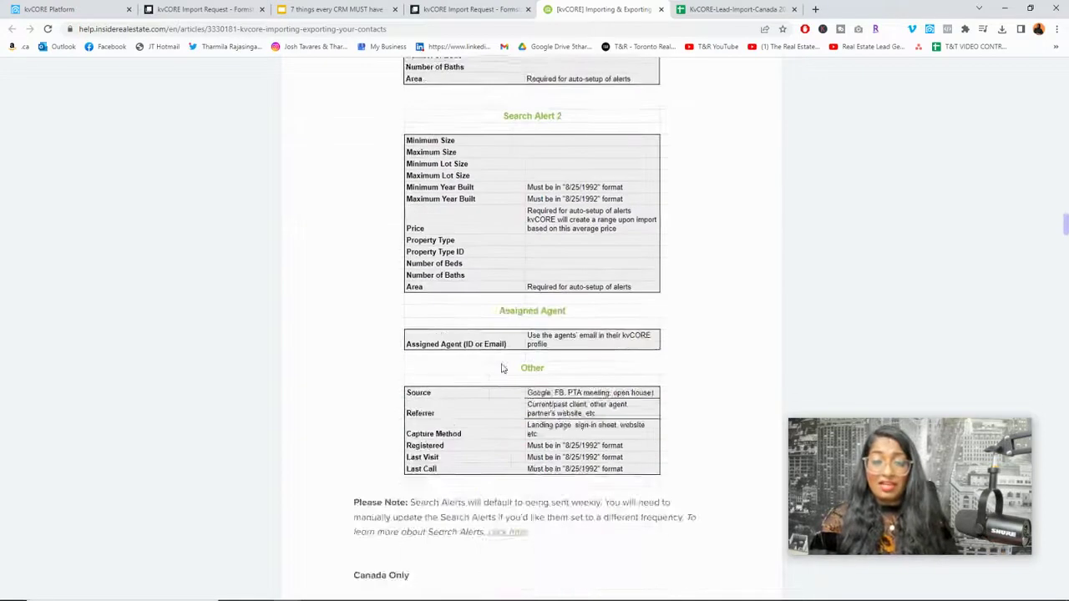
pyautogui.scroll(-1, 503, 367)
pyautogui.scroll(3, 502, 367)
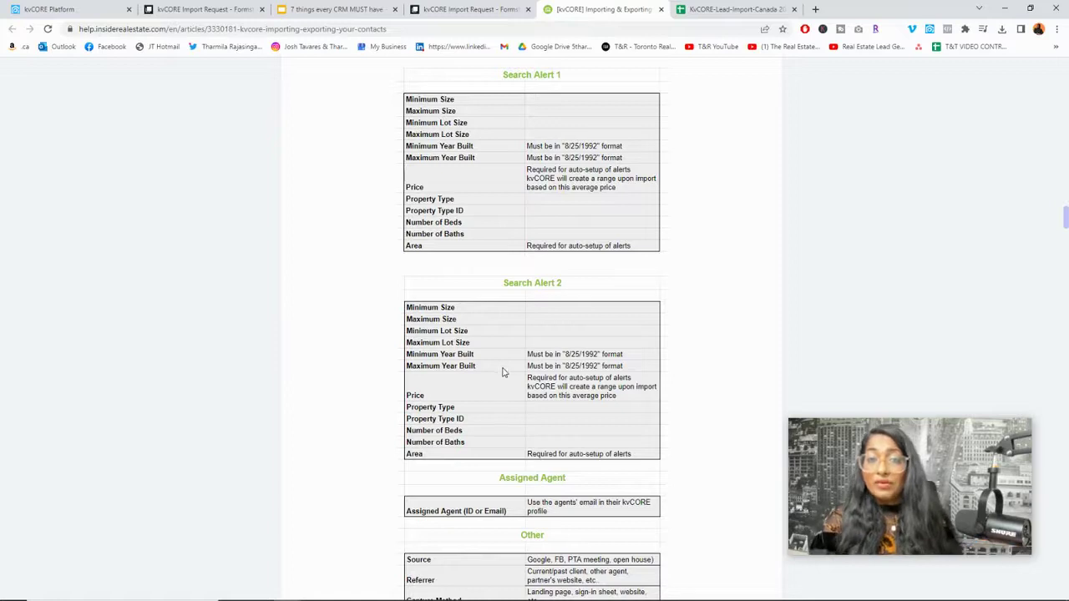
pyautogui.click(76, 10)
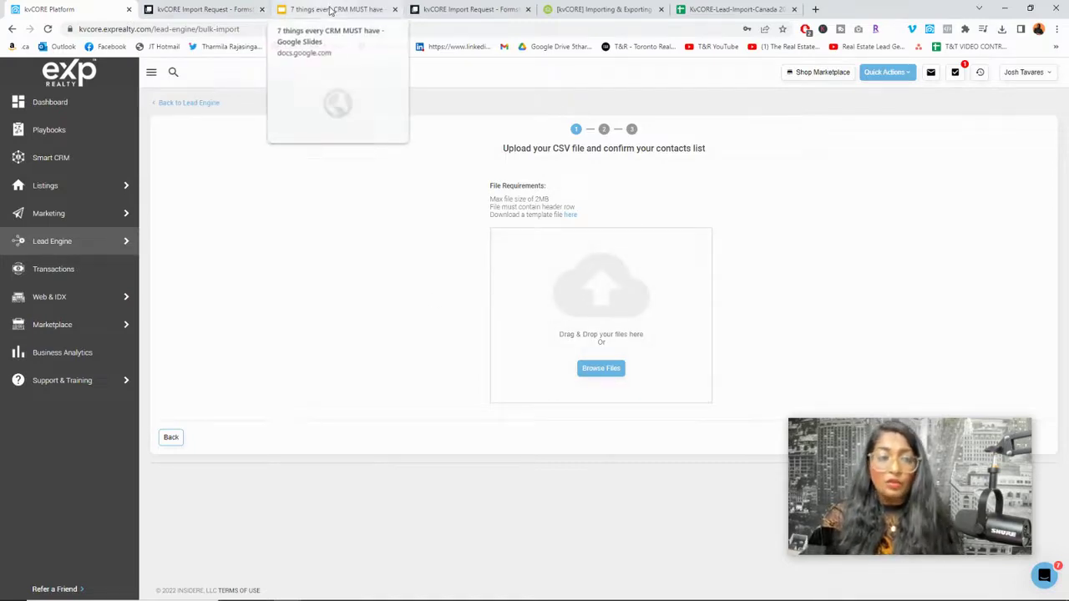
# - Present slide 3's Smart CRM screenshot from the '7 things every CRM MUST have' deck, then exit
pyautogui.click(332, 10)
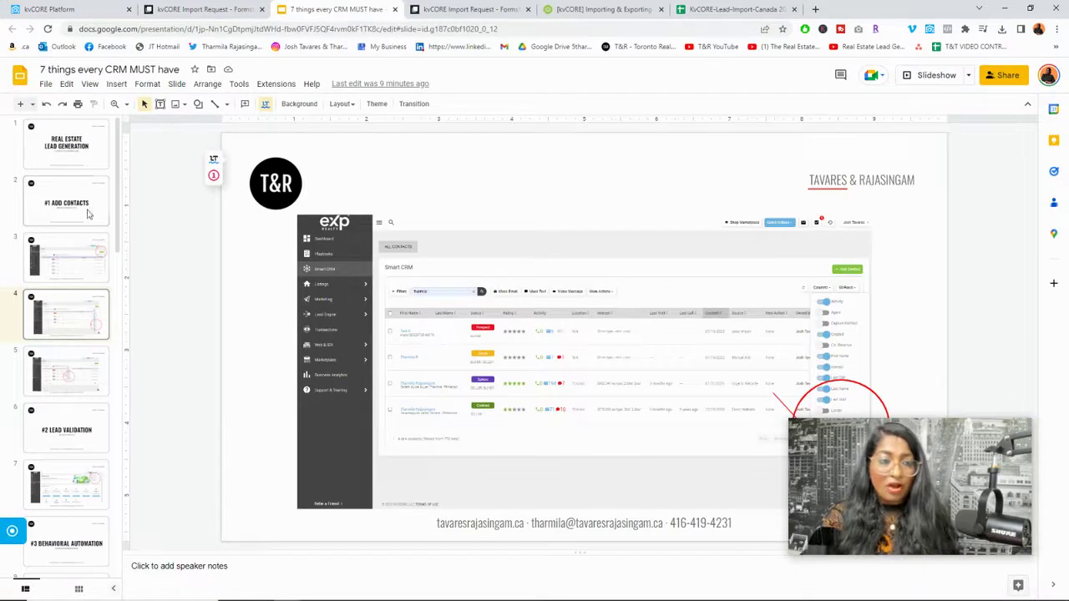
pyautogui.click(66, 257)
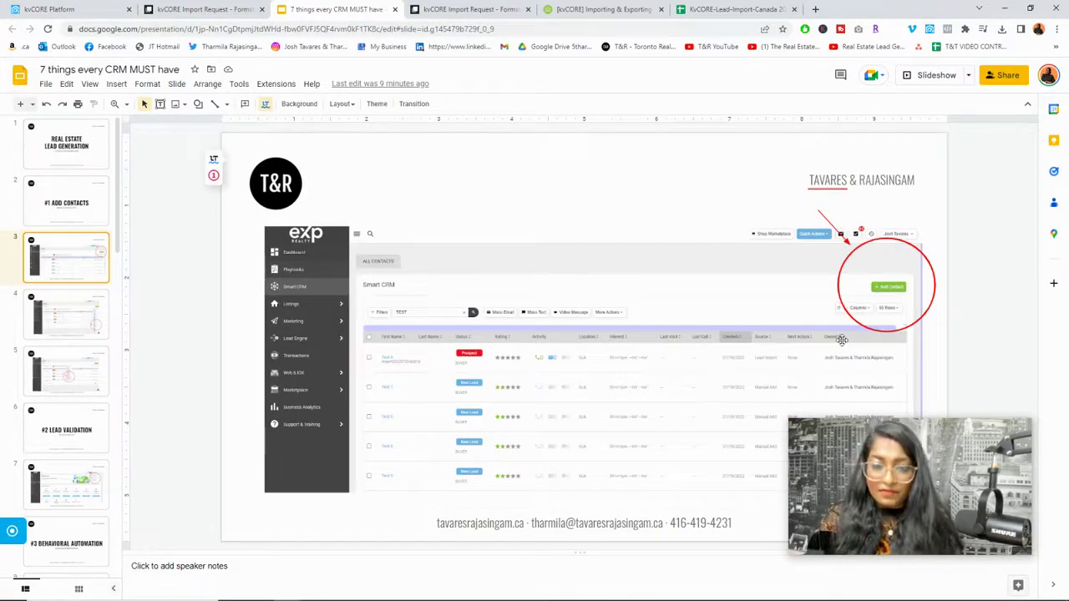
pyautogui.click(933, 75)
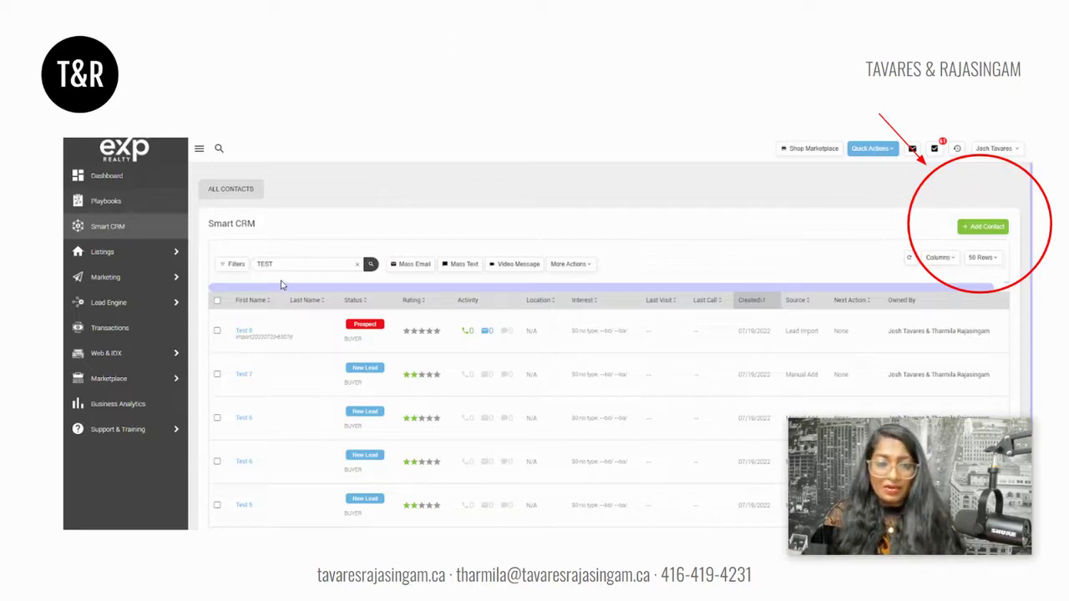
pyautogui.moveTo(828, 431)
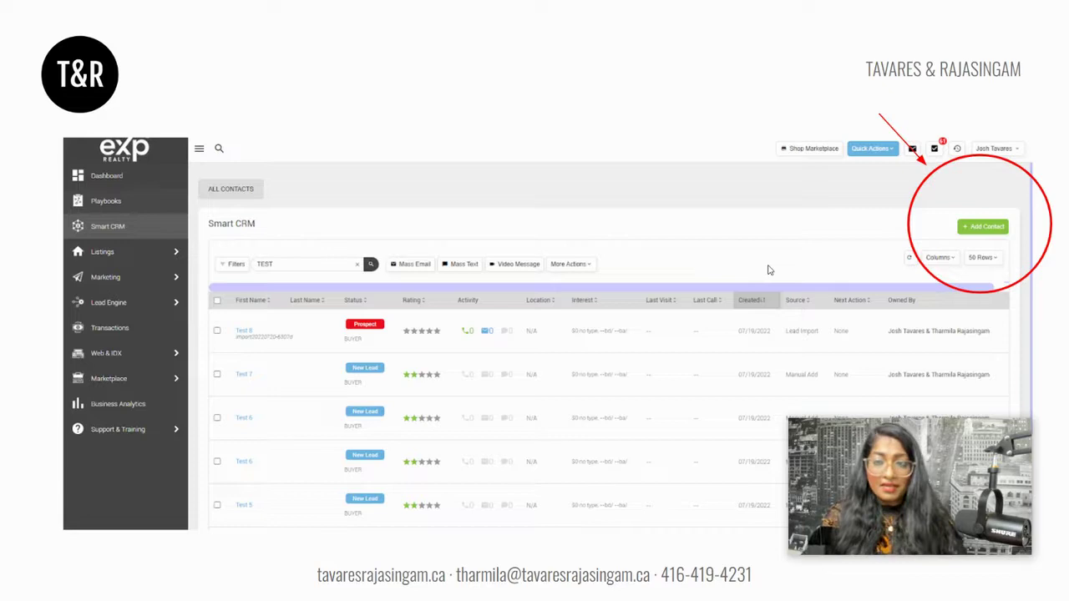
pyautogui.press('Escape')
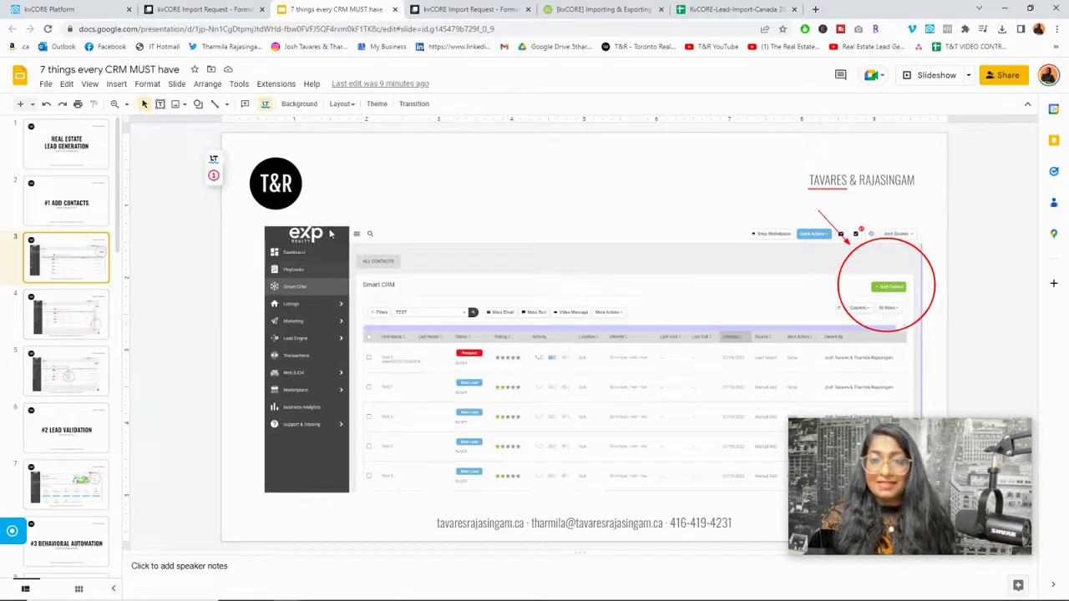
# - Browse the help article's Export Fields list, then return to bulk-import step 1
pyautogui.click(580, 12)
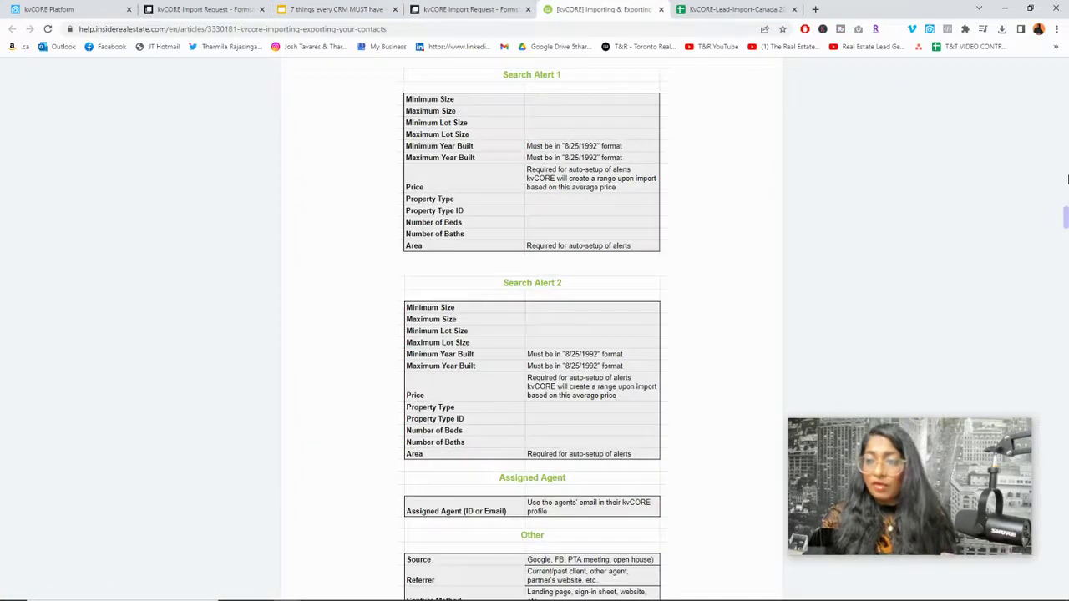
pyautogui.moveTo(1065, 351); pyautogui.dragTo(1063, 430)
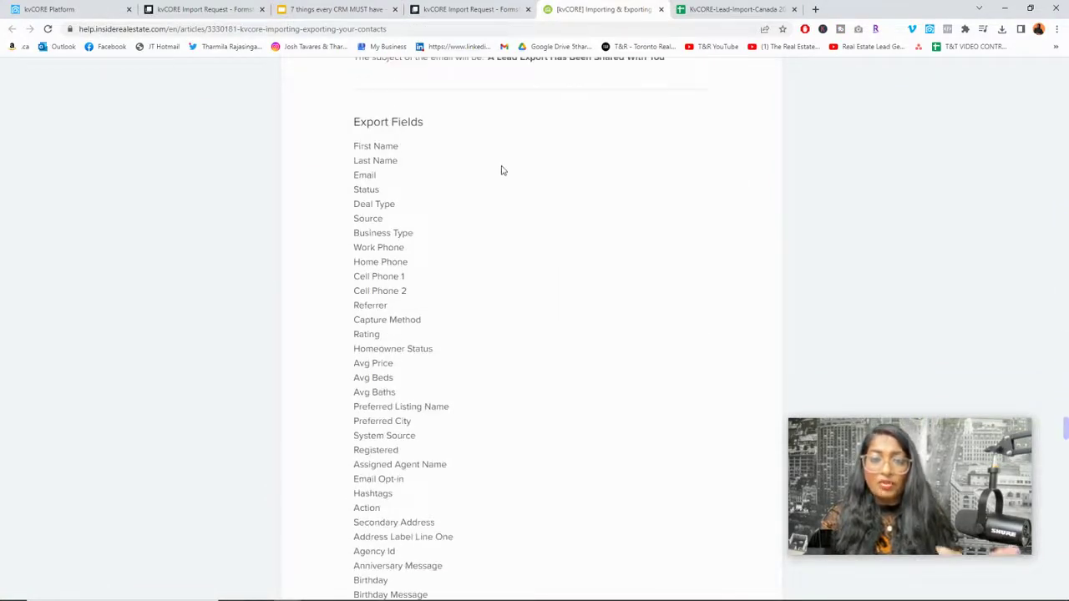
pyautogui.scroll(-2, 500, 170)
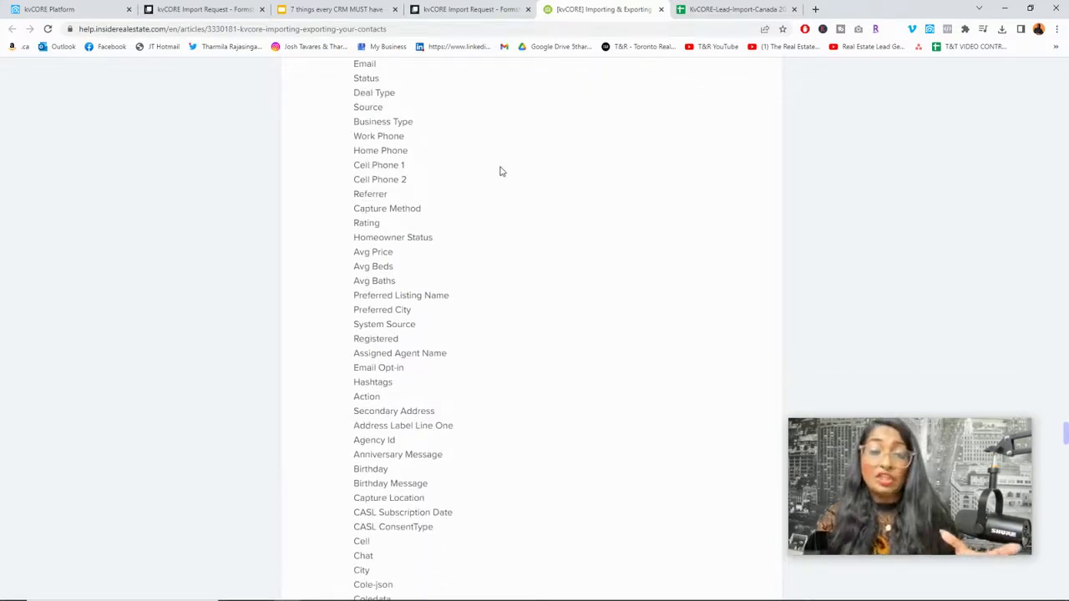
pyautogui.scroll(-2, 501, 170)
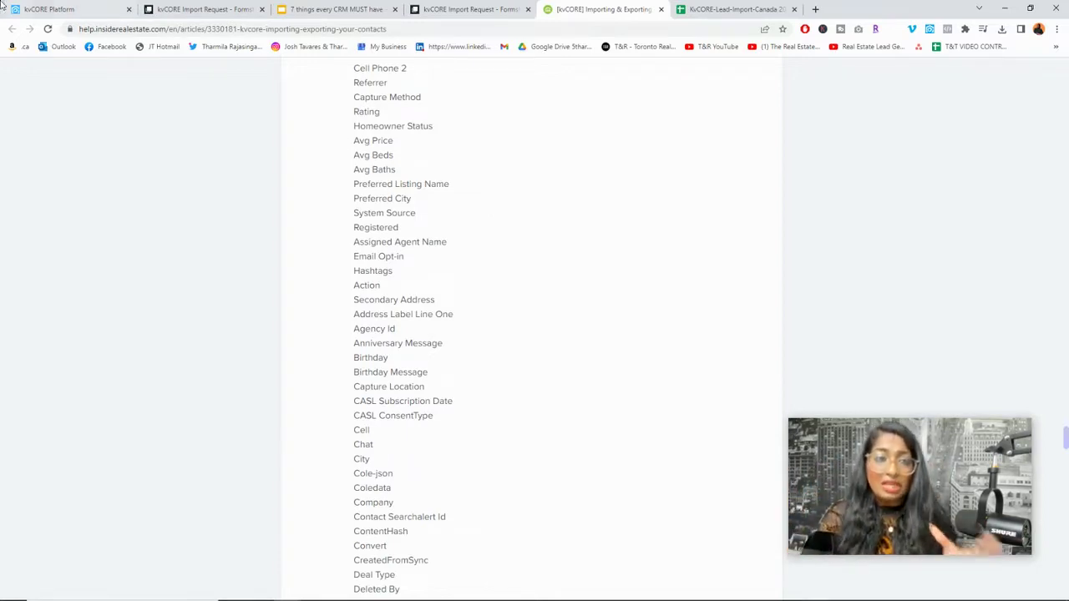
pyautogui.click(41, 8)
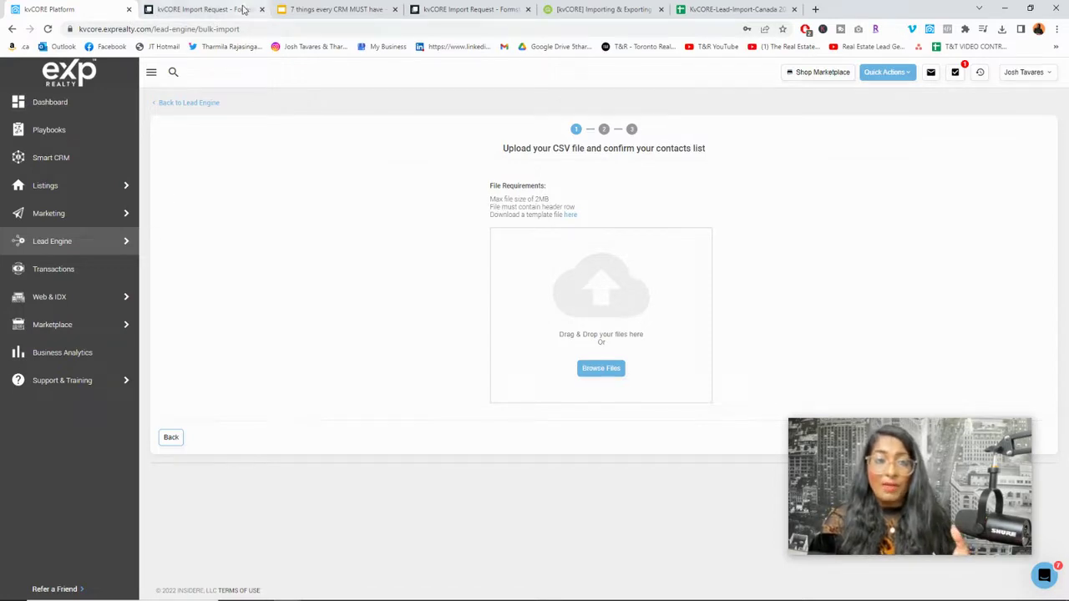
# - Advance the CRM slide deck to slide 4
pyautogui.click(322, 9)
pyautogui.press('Down')
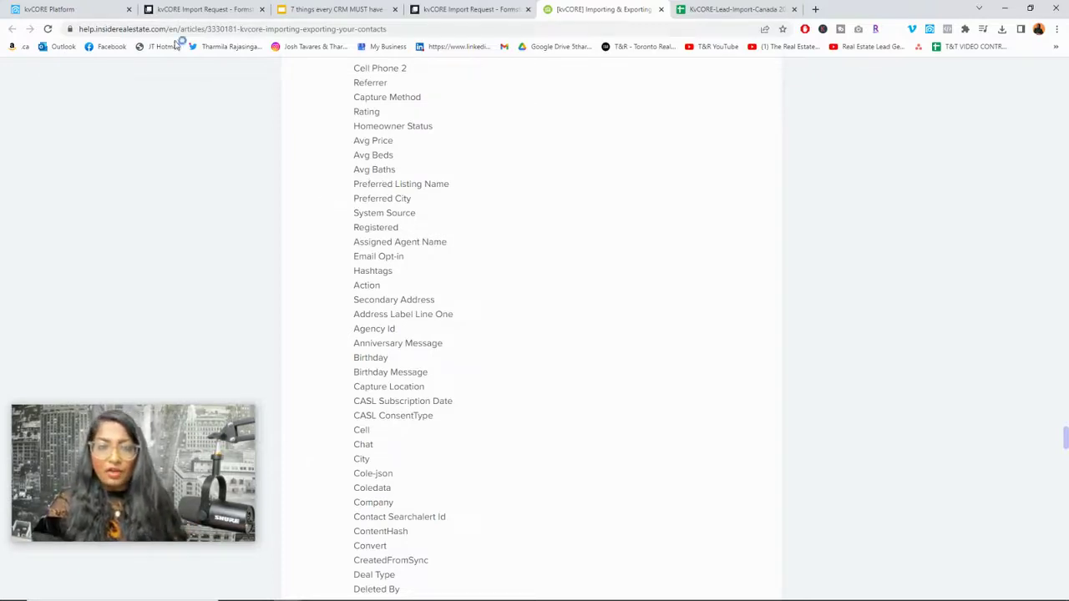
# - From the bulk-import page, open the All Lead Engine Tools overview
pyautogui.click(52, 8)
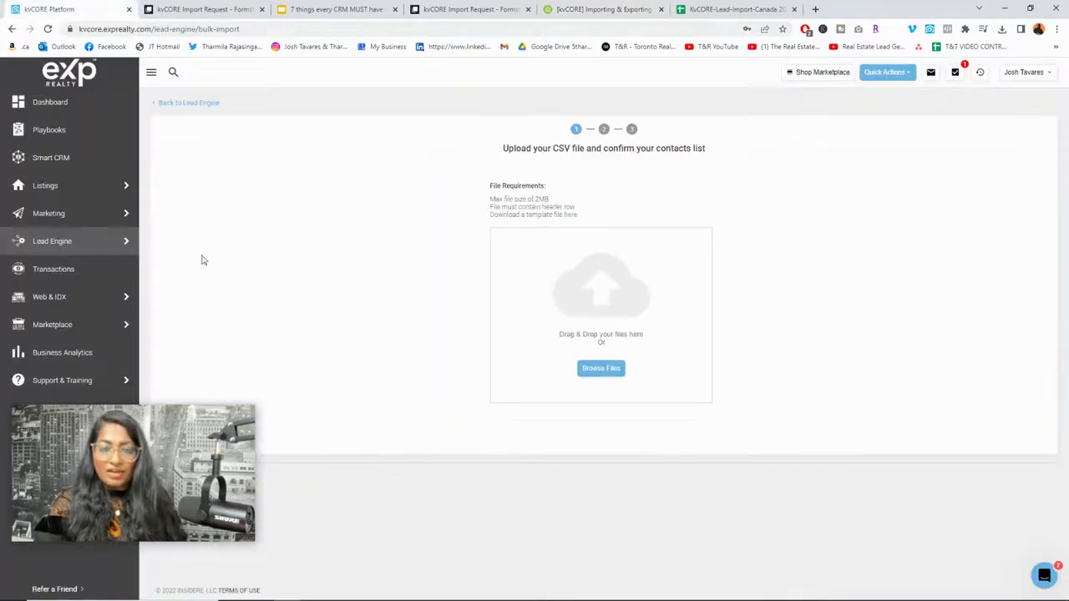
pyautogui.click(188, 240)
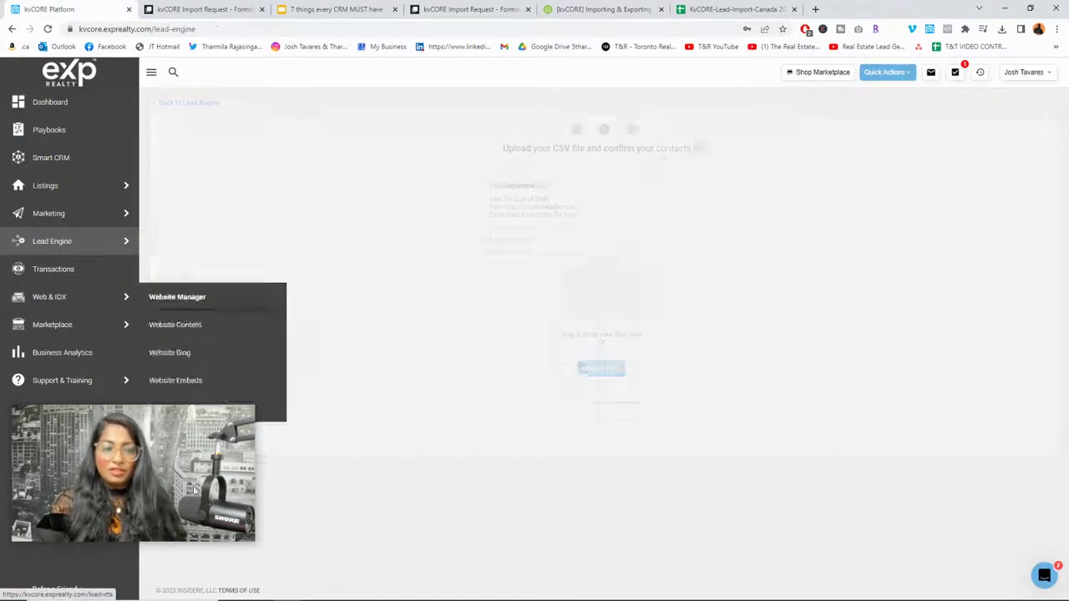